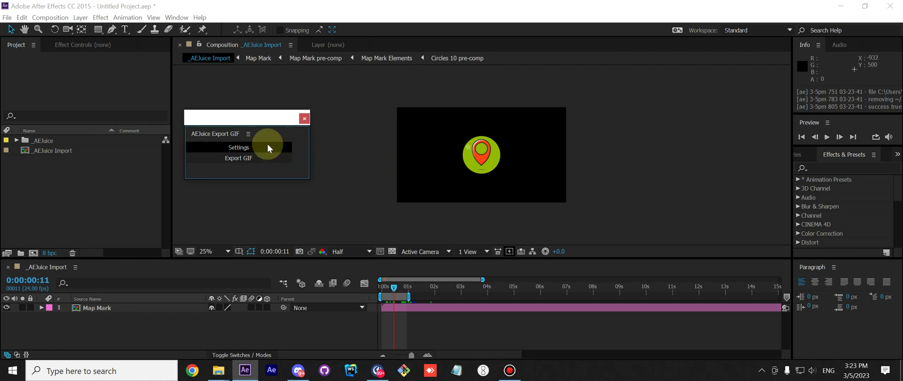
Export the composition as _AEJuice Import.gif and preview the animated pin in the Photos viewer.
left_click(173, 17)
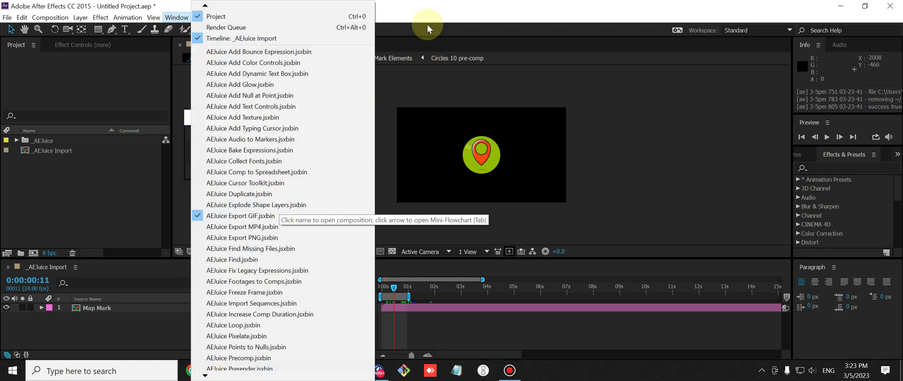
left_click(430, 8)
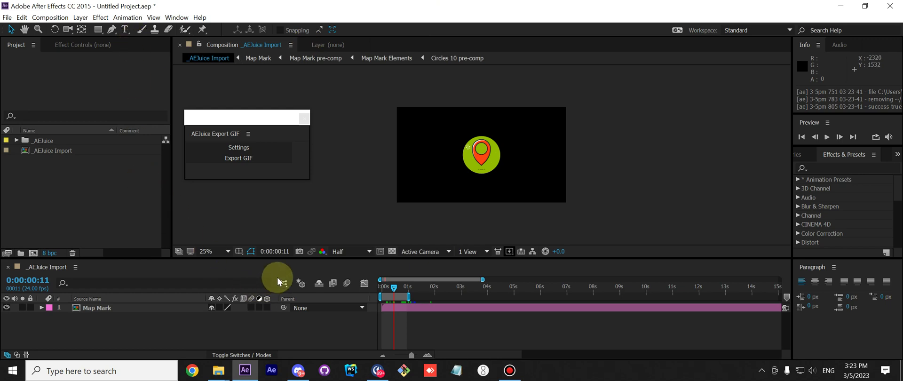
left_click(234, 160)
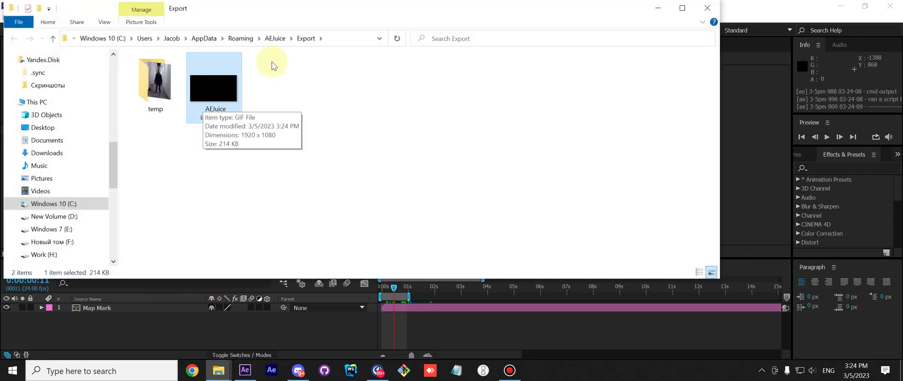
double_click(220, 92)
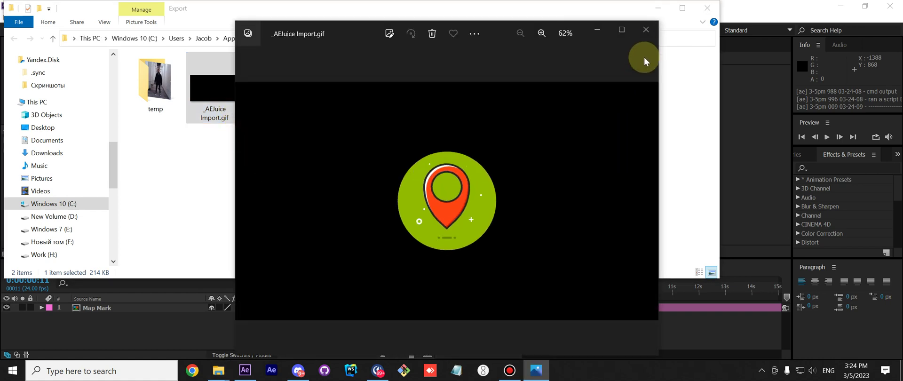
left_click(644, 31)
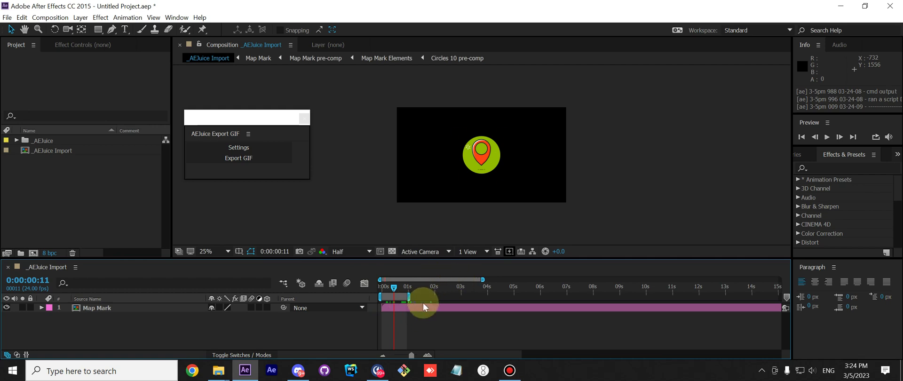
Drag the work-area end to 0:00:02:01, giving a 0:00:02:02 work area.
left_click(423, 303)
left_click(413, 297)
left_click_drag(411, 294, 437, 295)
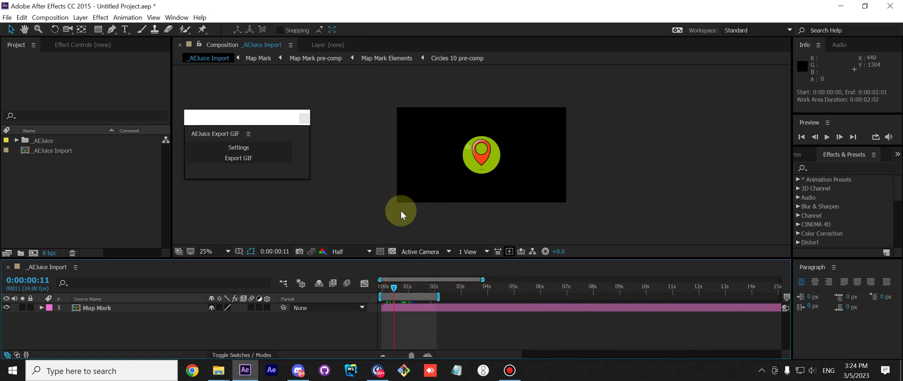
In the AEJuice GIF settings, choose Duration 'current time indicator-work area end' and close the window.
left_click(243, 148)
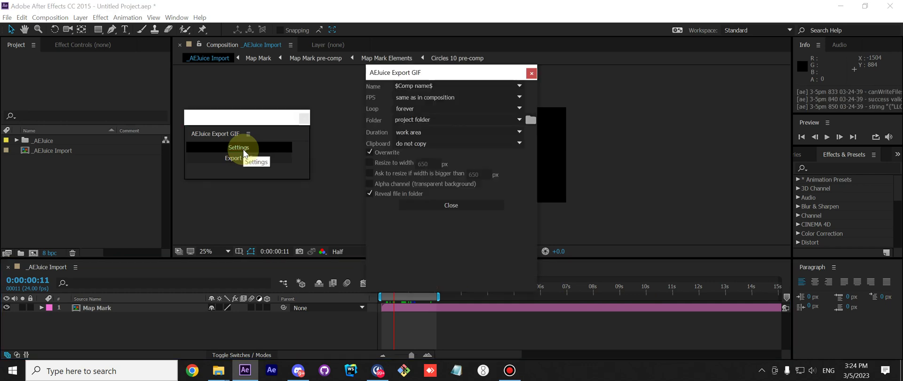
left_click(427, 133)
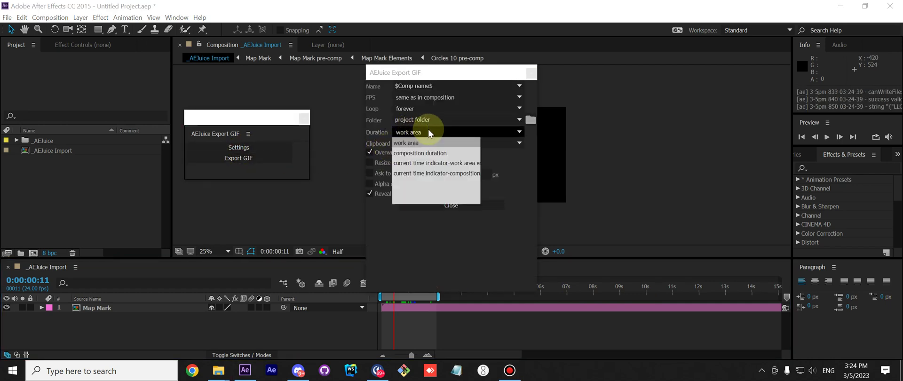
left_click(419, 165)
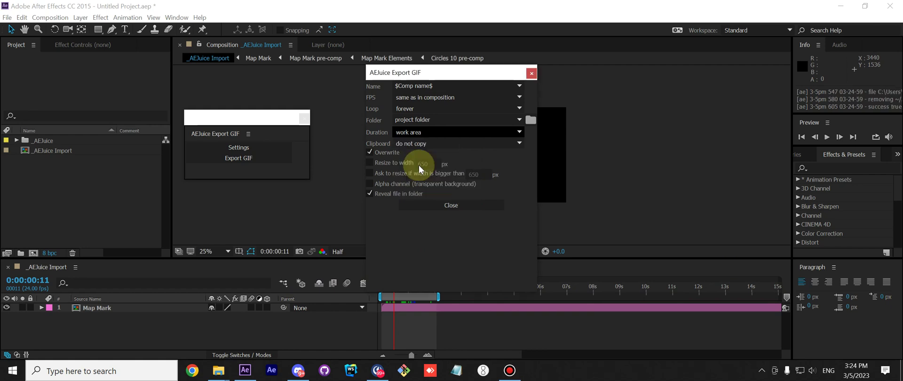
left_click(461, 206)
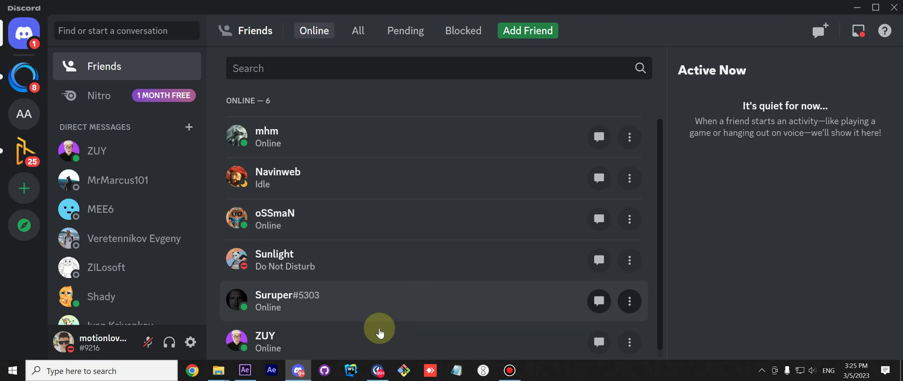
Place the current-time indicator at 0:00:01:15.
left_click(245, 370)
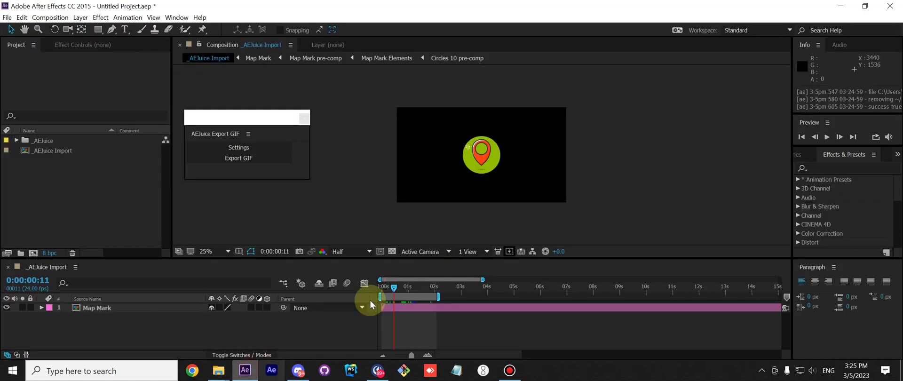
left_click_drag(393, 291, 425, 287)
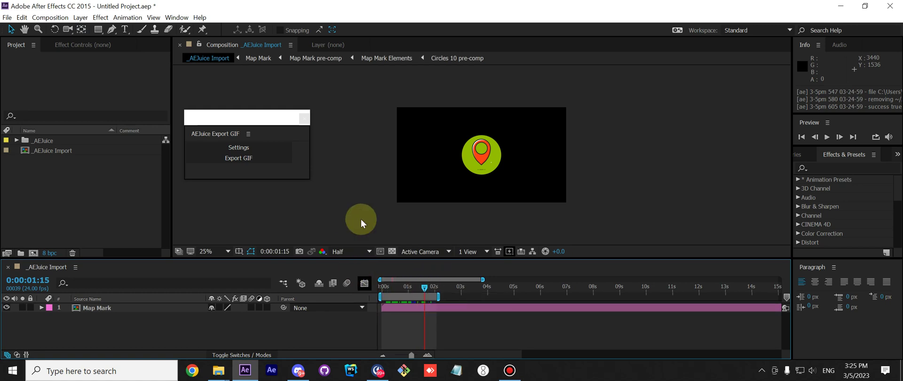
Switch GIF Duration to 'work area' and enable 'Ask to resize if width is bigger than' 650 px.
left_click(238, 147)
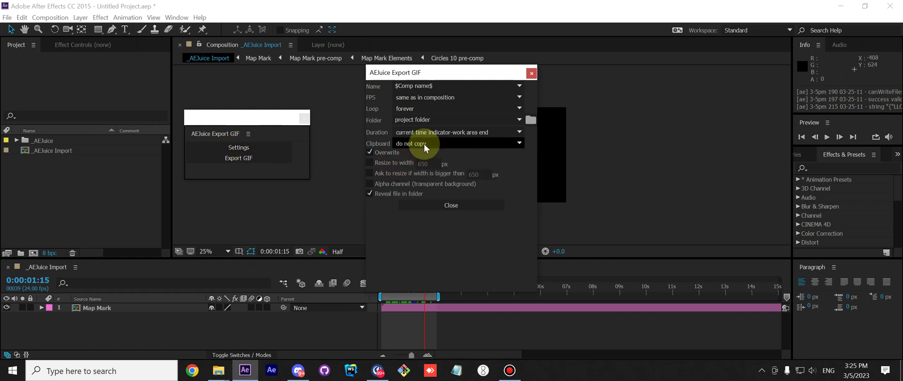
left_click(420, 136)
left_click(420, 143)
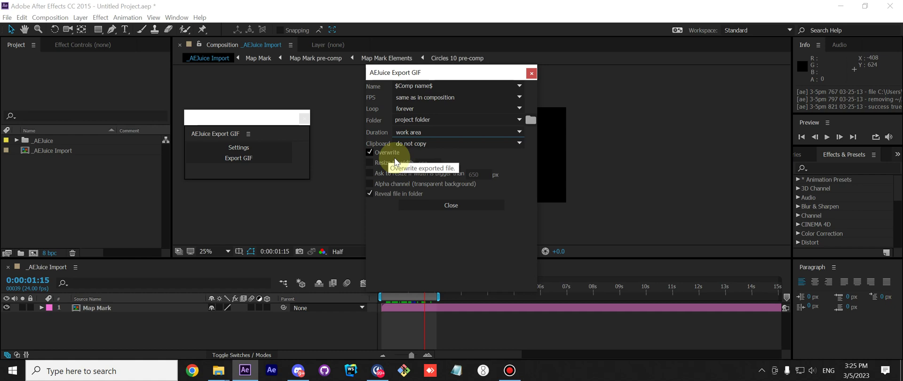
mouse_move(517, 6)
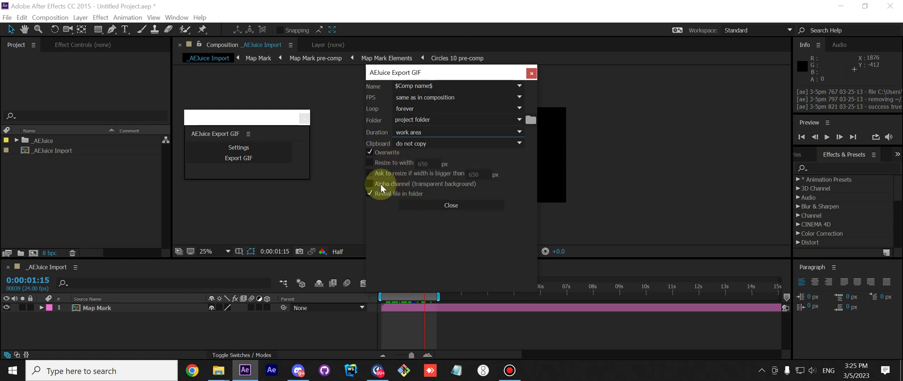
left_click(370, 173)
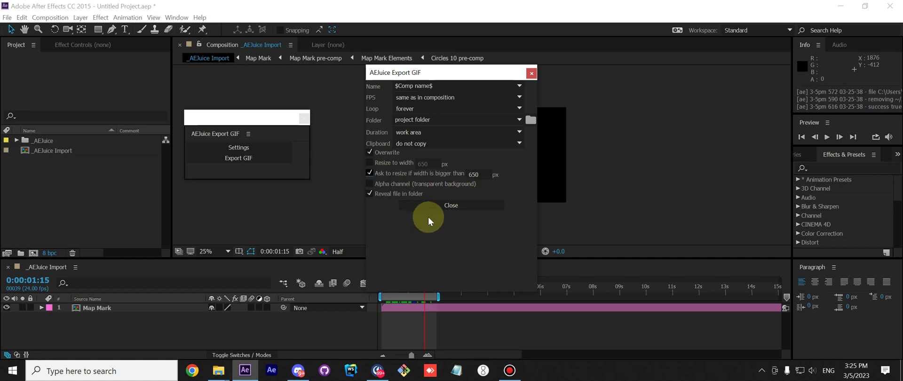
left_click(474, 209)
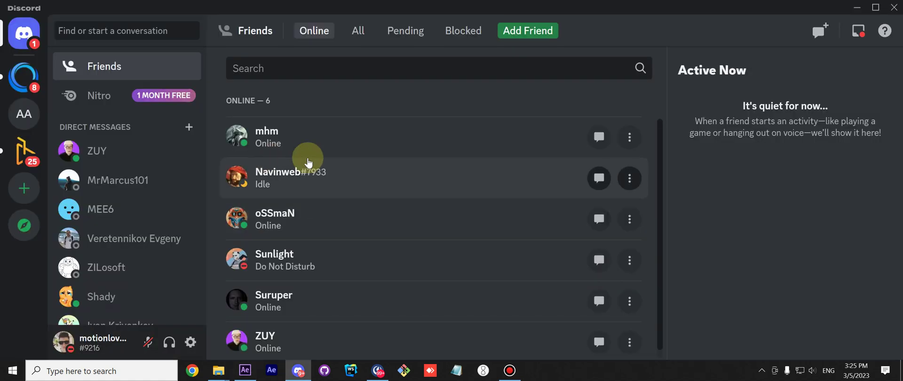
Check the Composition Settings (1920 × 1080, 24 fps) and cancel without changes.
left_click(245, 370)
left_click(50, 17)
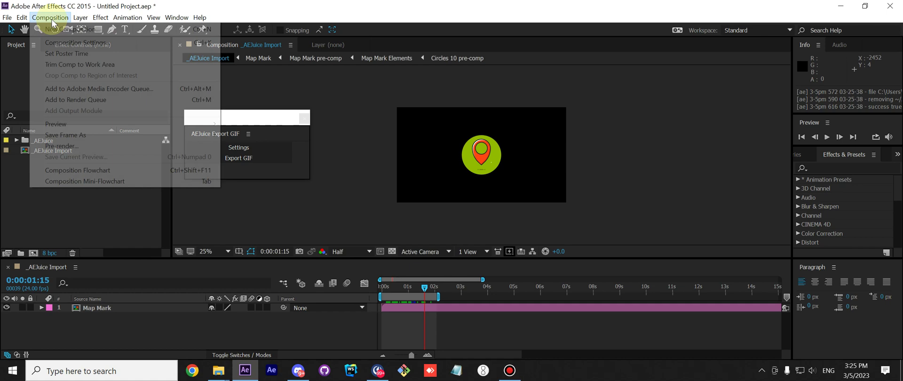
left_click(60, 43)
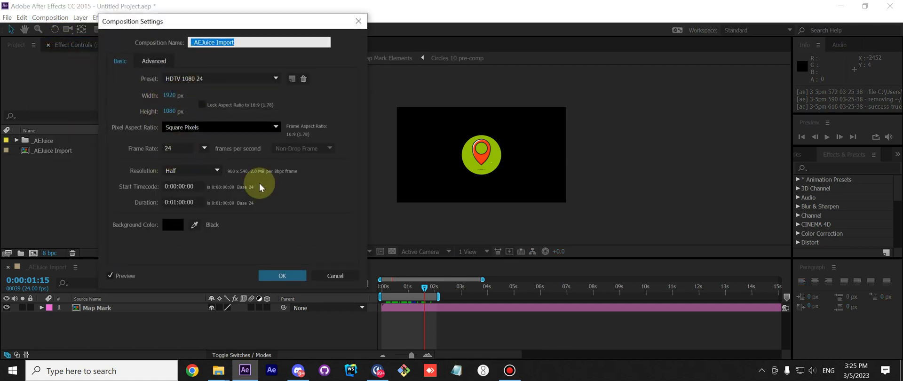
left_click(346, 275)
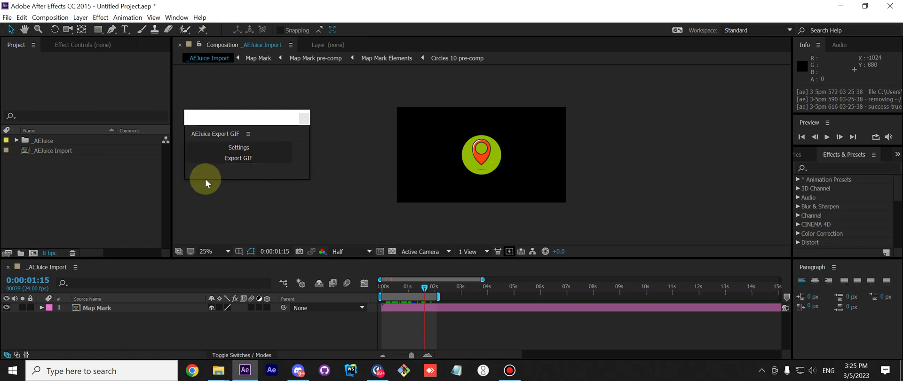
Export the GIF, accepting the 650 px resize to produce _AEJuice Import resized.gif.
left_click(235, 148)
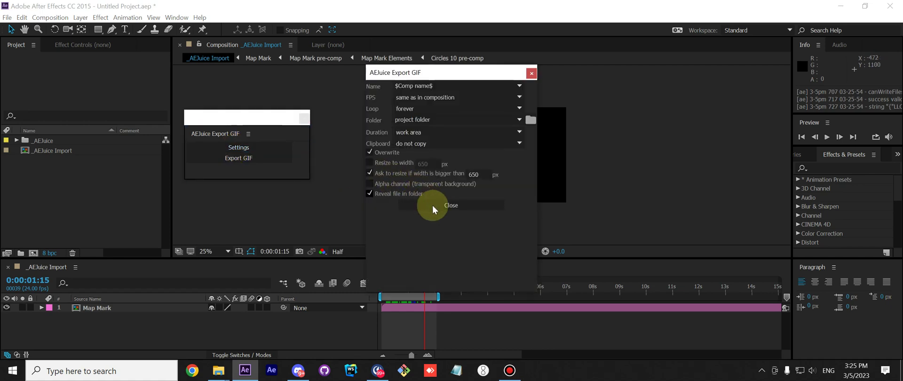
left_click(432, 205)
left_click(233, 159)
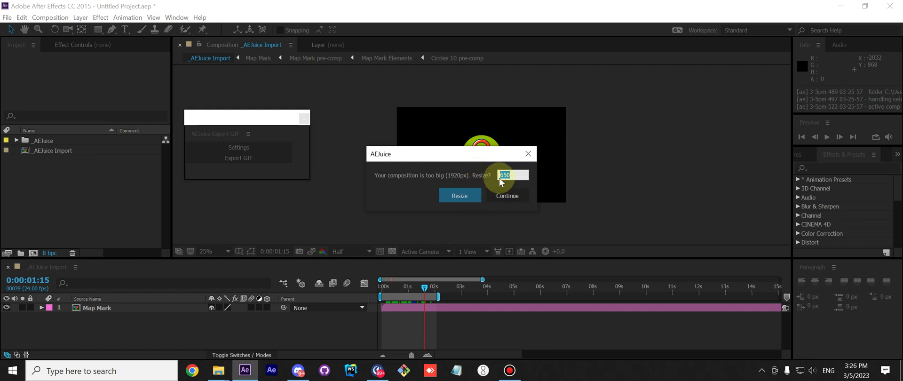
left_click(469, 193)
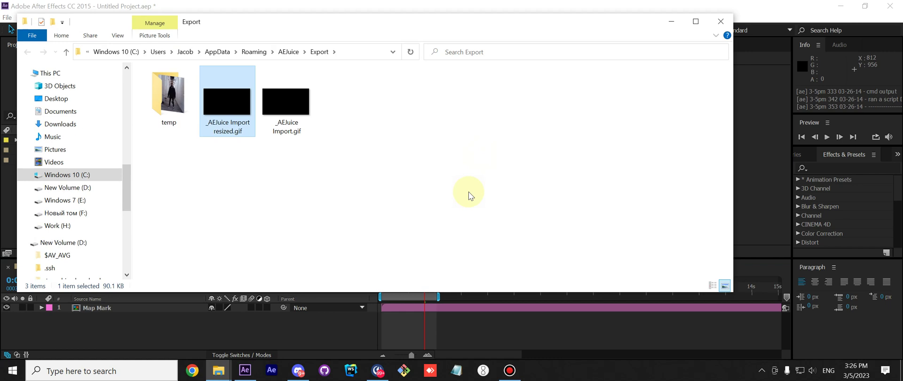
left_click(671, 27)
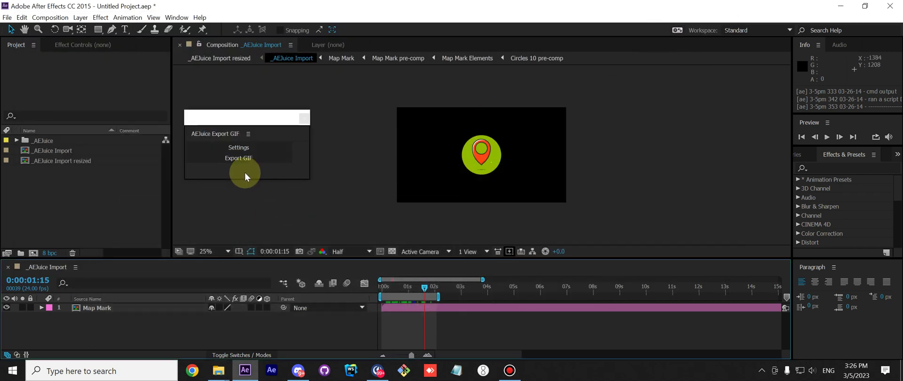
Keep Loop at 'forever' and turn on 'Resize to width' 650 px in the GIF settings.
left_click(239, 147)
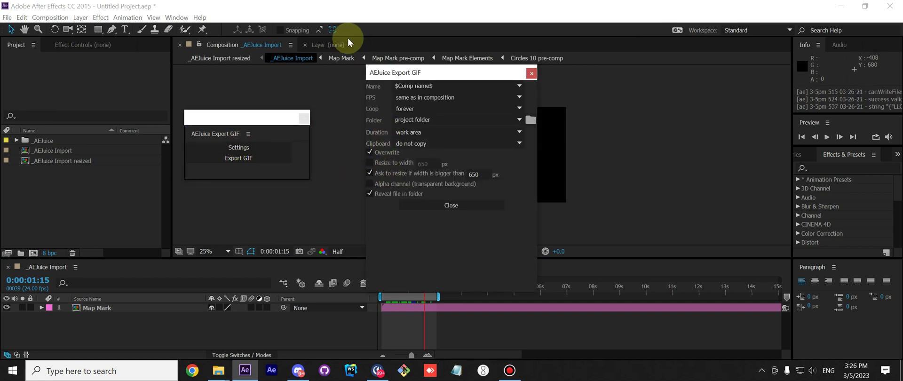
left_click(405, 109)
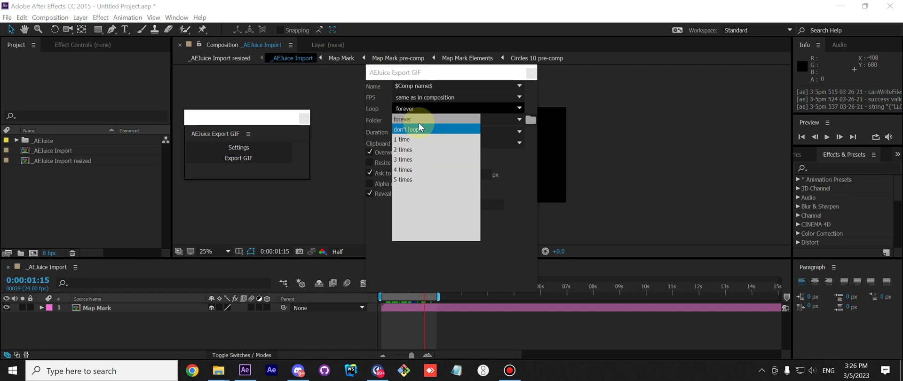
left_click(535, 106)
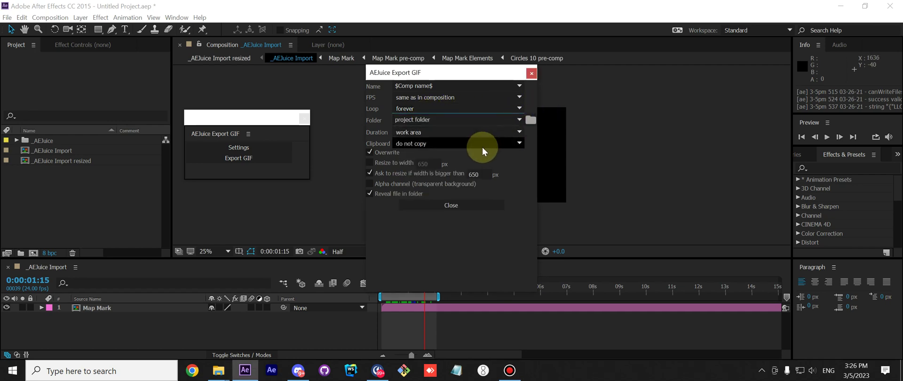
left_click(370, 162)
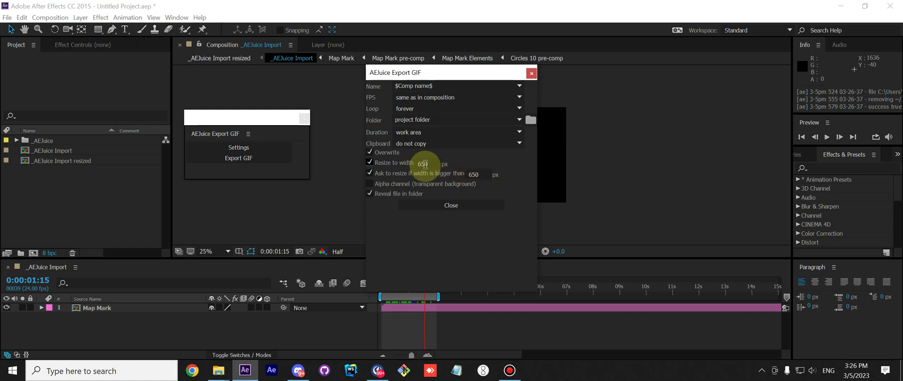
left_click(370, 162)
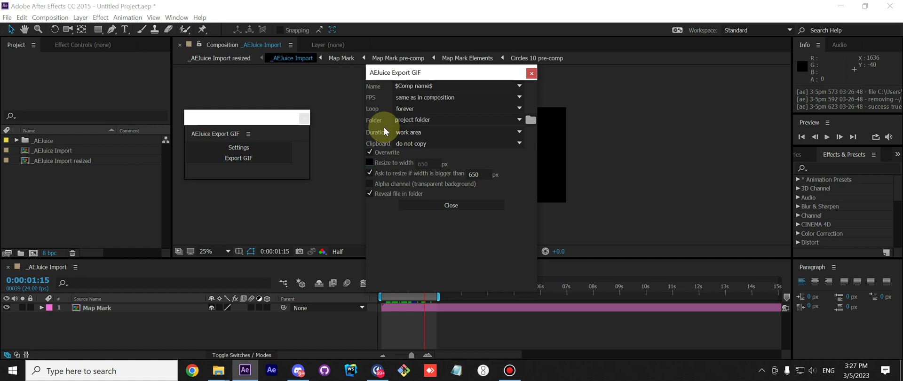
left_click(410, 100)
left_click(445, 103)
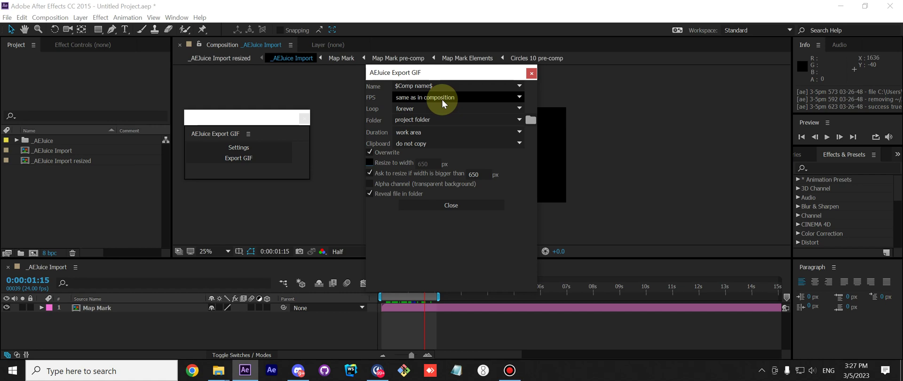
mouse_move(487, 9)
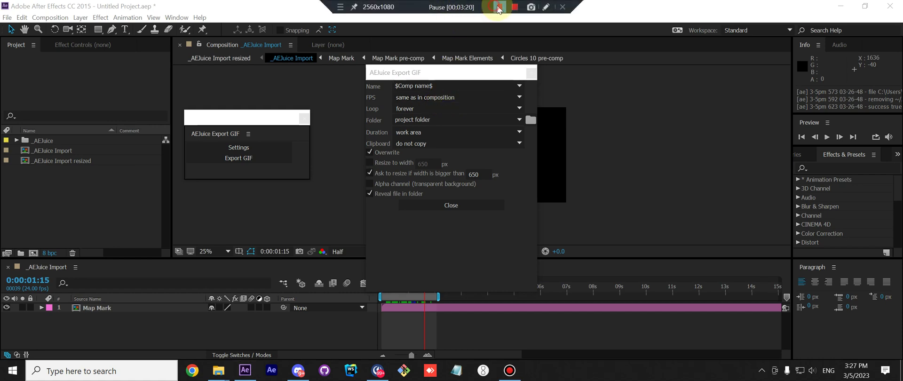
left_click(498, 9)
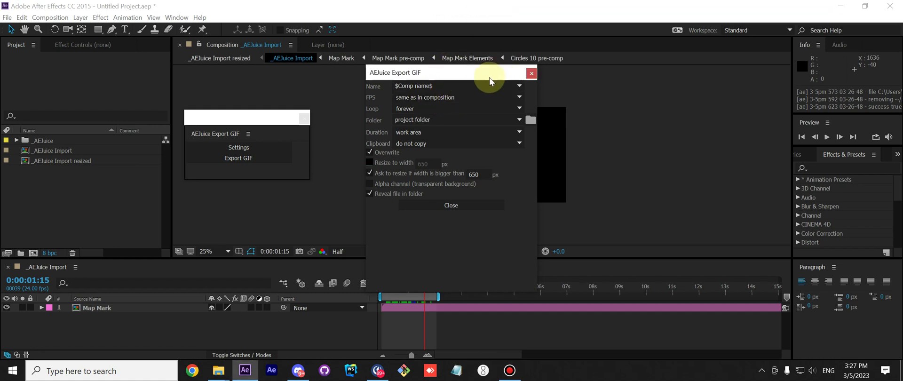
left_click_drag(489, 81, 700, 78)
left_click(59, 17)
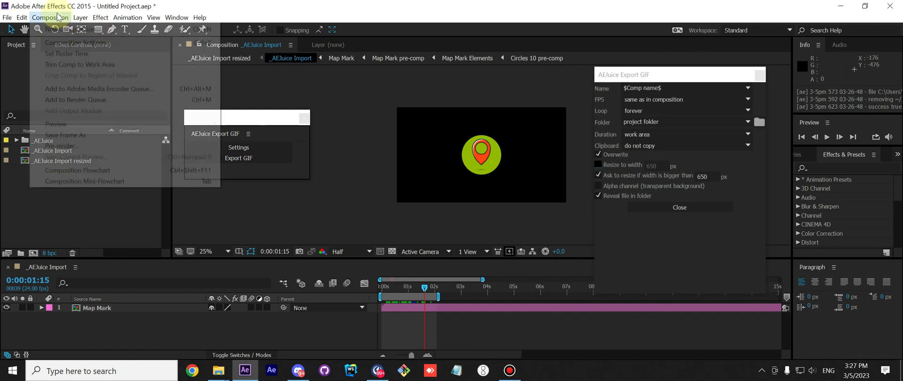
left_click(61, 43)
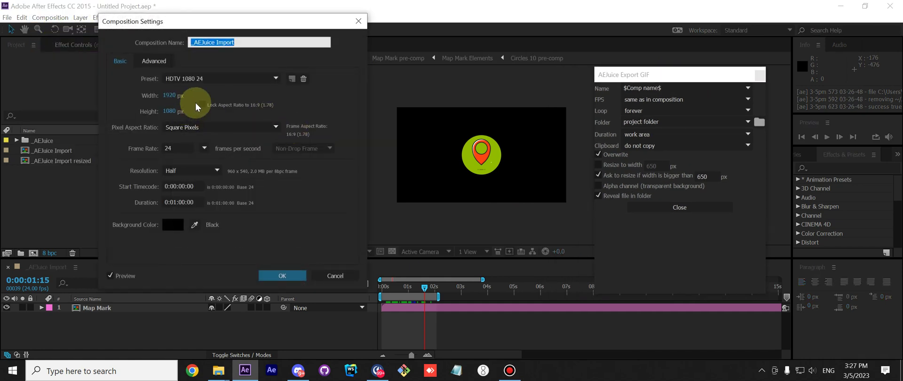
left_click(173, 148)
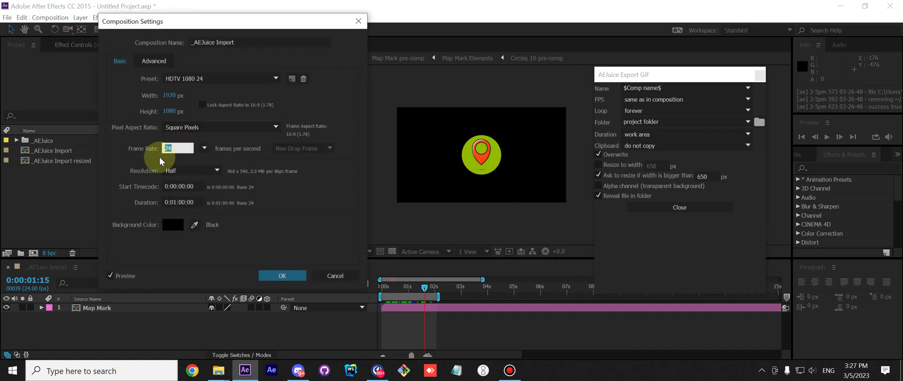
left_click(335, 275)
left_click_drag(667, 73, 562, 135)
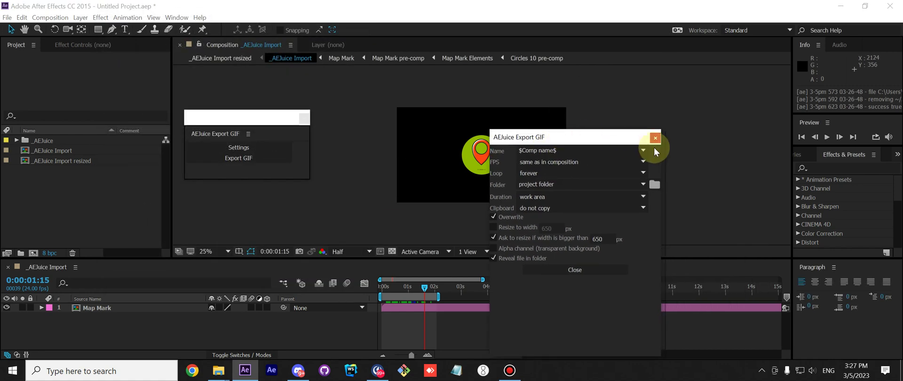
left_click(643, 162)
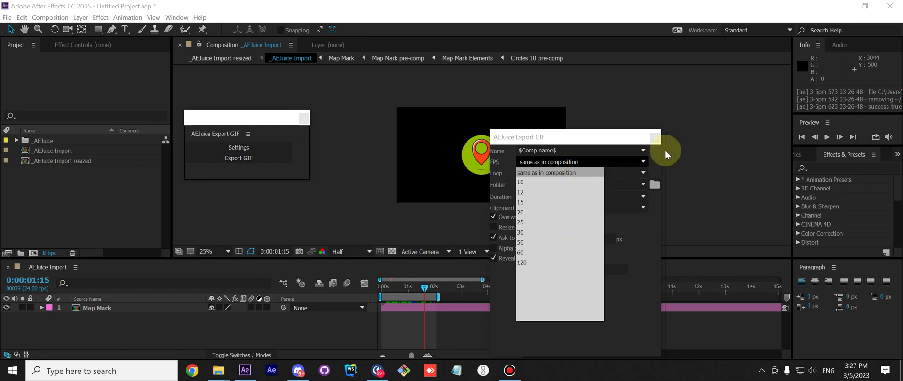
left_click(654, 157)
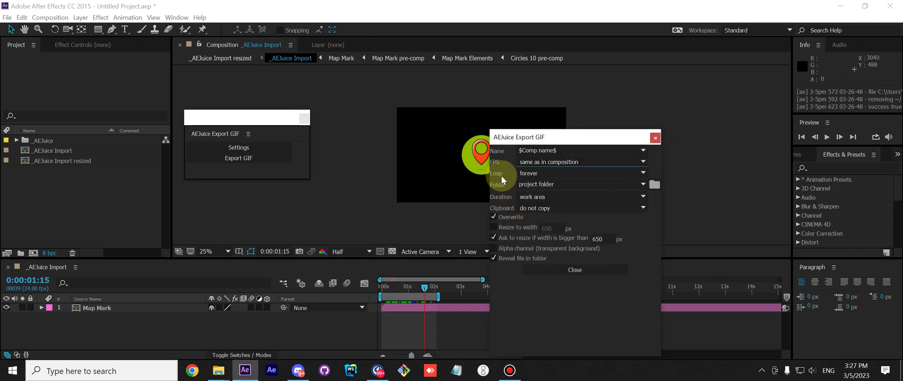
Add the $Duration in frames$ token to the name template, joined to $Comp name$ with a hyphen.
left_click_drag(594, 137, 704, 131)
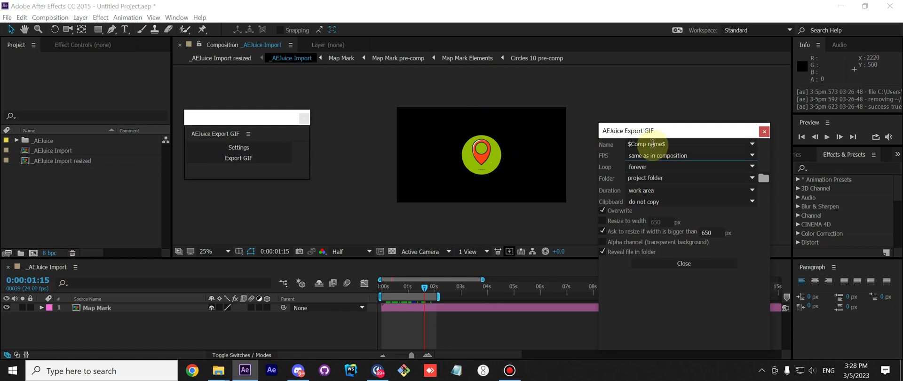
left_click_drag(663, 131, 647, 122)
left_click(738, 136)
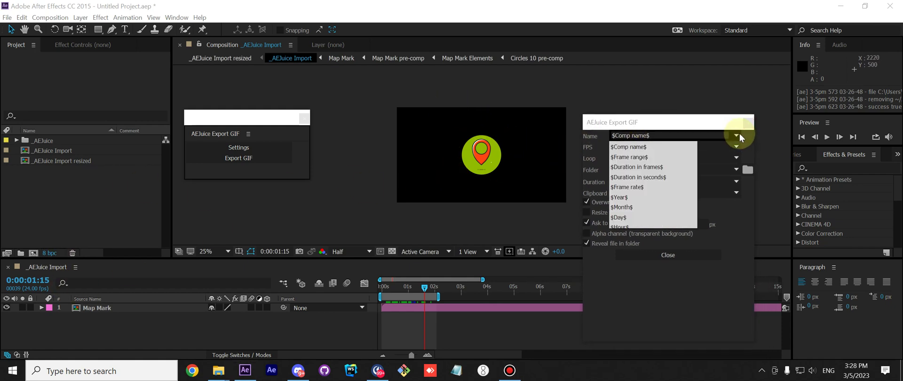
left_click(653, 172)
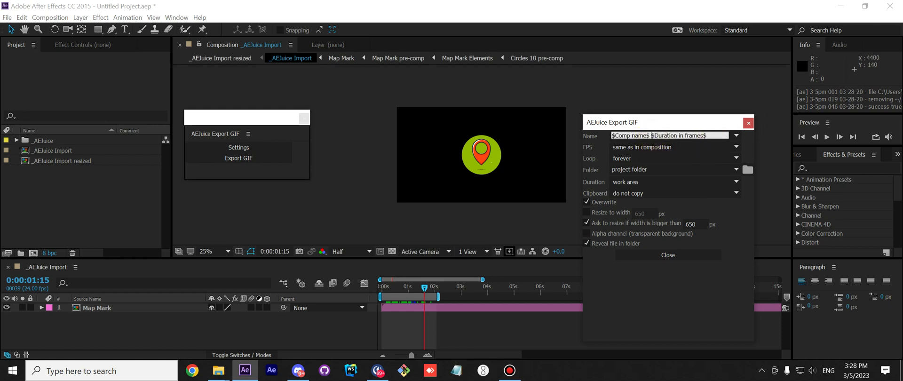
key("BackSpace")
type("-")
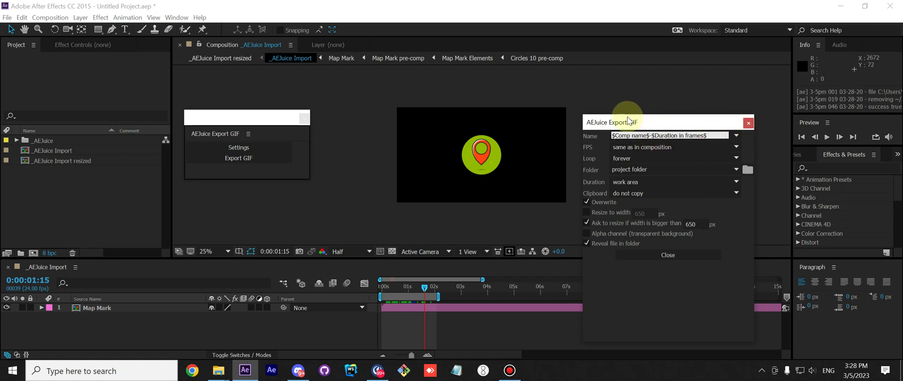
Append ' v2' to the end of the name template.
left_click_drag(625, 121, 647, 103)
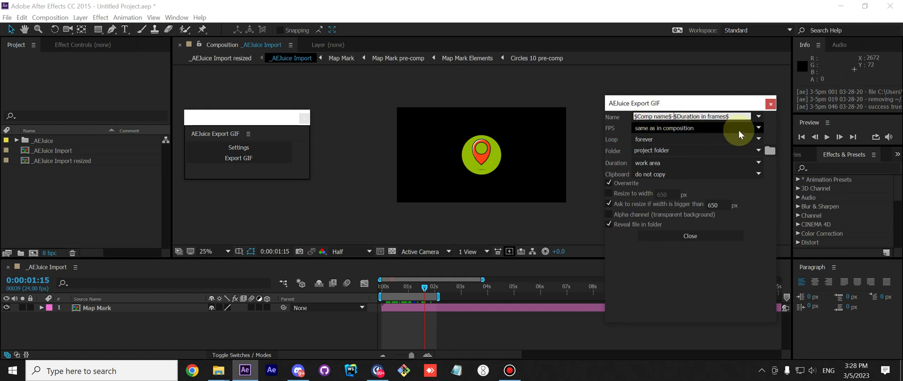
left_click(732, 116)
type("asd")
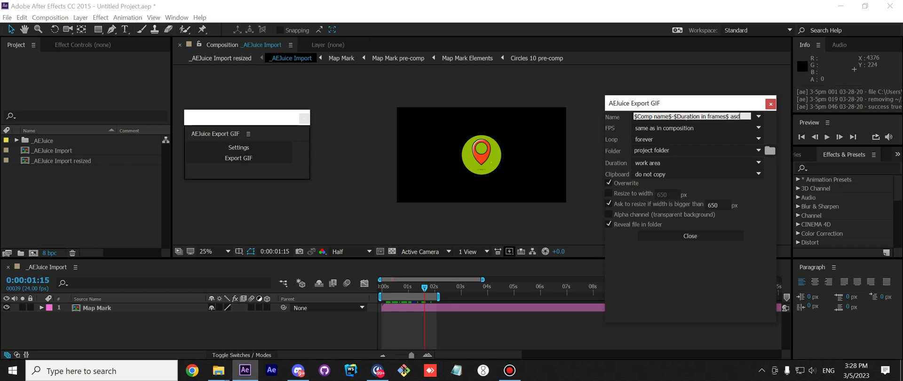
key("BackSpace")
key("BackSpace")
type("2")
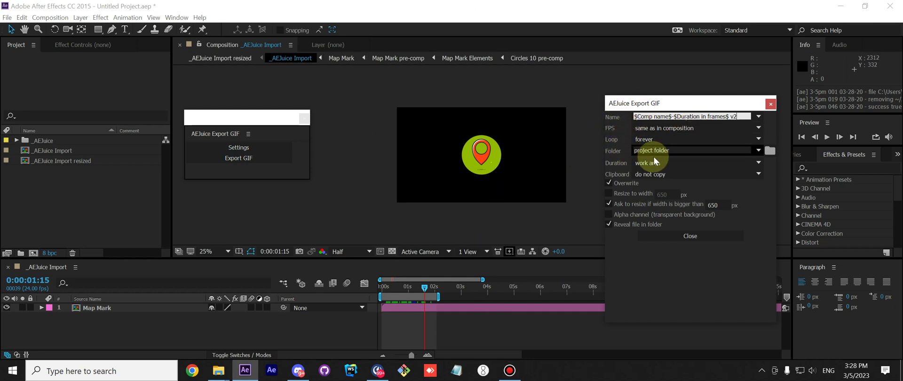
left_click(759, 150)
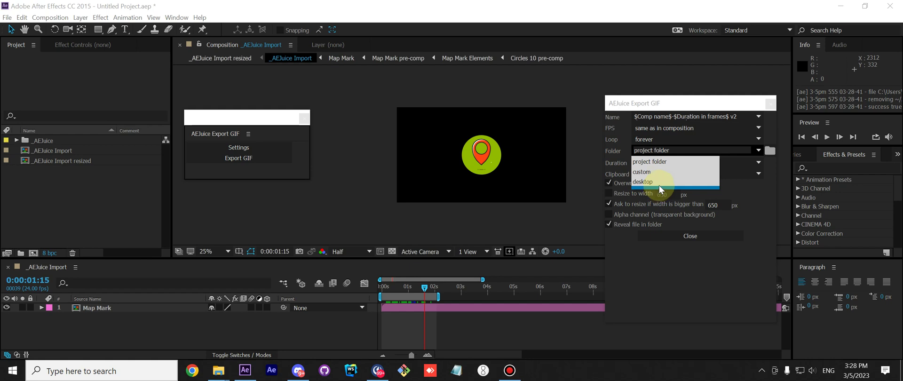
mouse_move(485, 5)
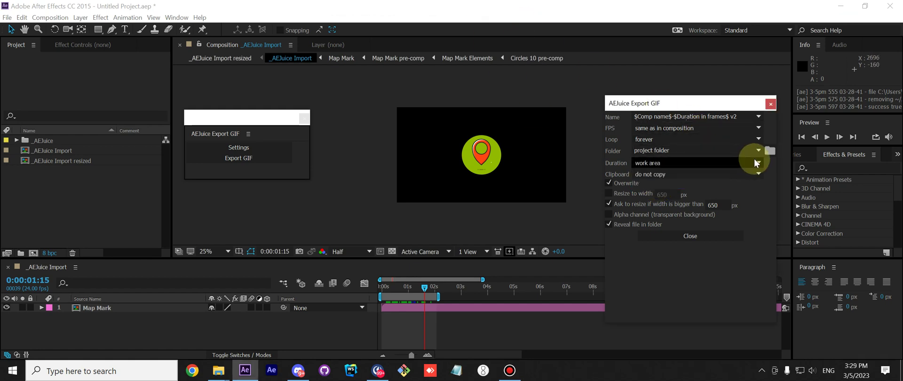
left_click(759, 151)
left_click(712, 149)
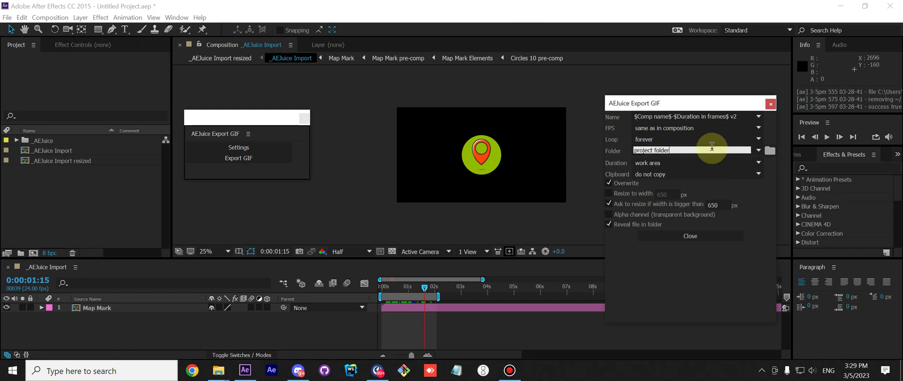
left_click_drag(712, 148, 578, 162)
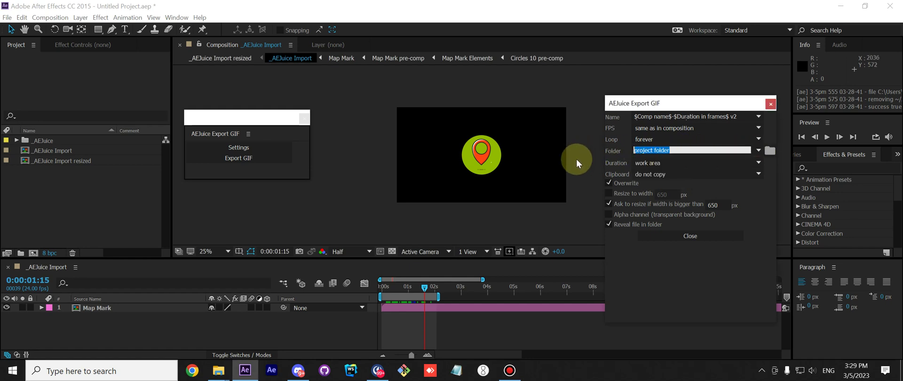
left_click(759, 151)
left_click(705, 136)
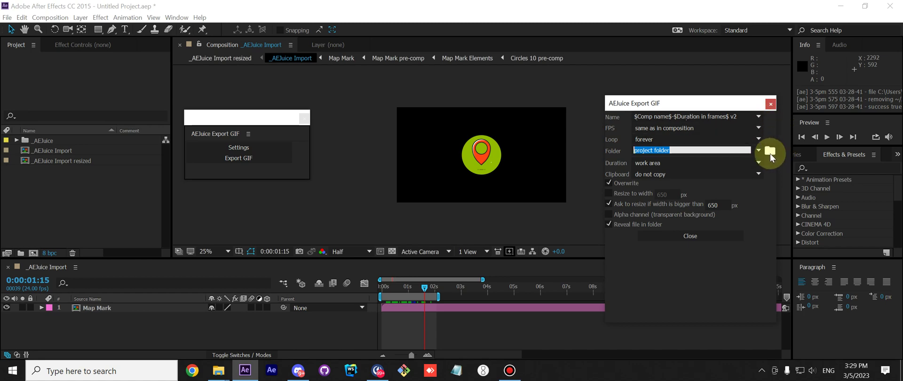
left_click(769, 151)
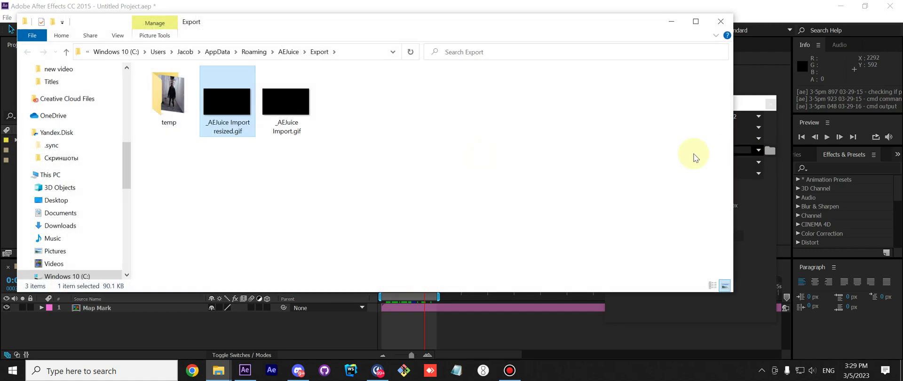
left_click(671, 24)
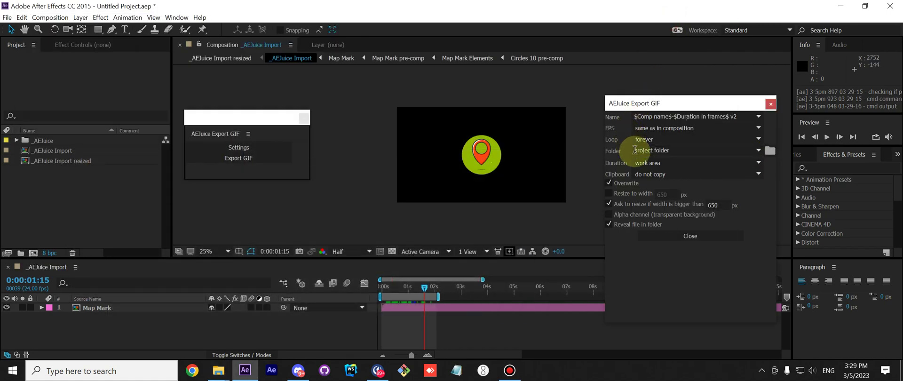
Set the Clipboard option to 'copy file' in the AEJuice Export GIF dialog.
left_click(667, 174)
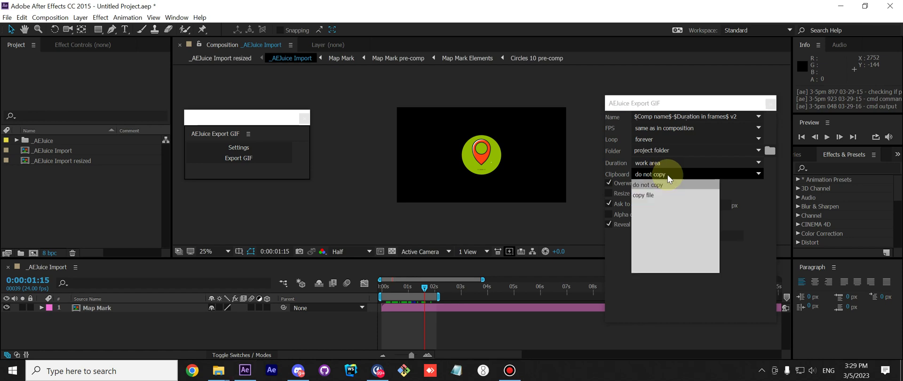
left_click(649, 199)
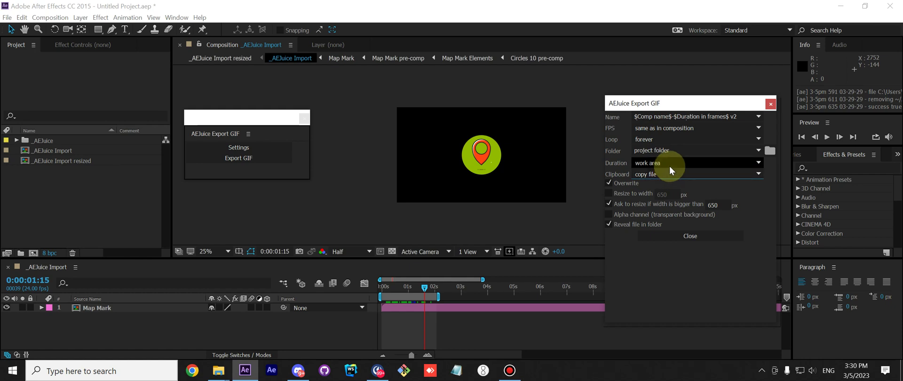
left_click(749, 120)
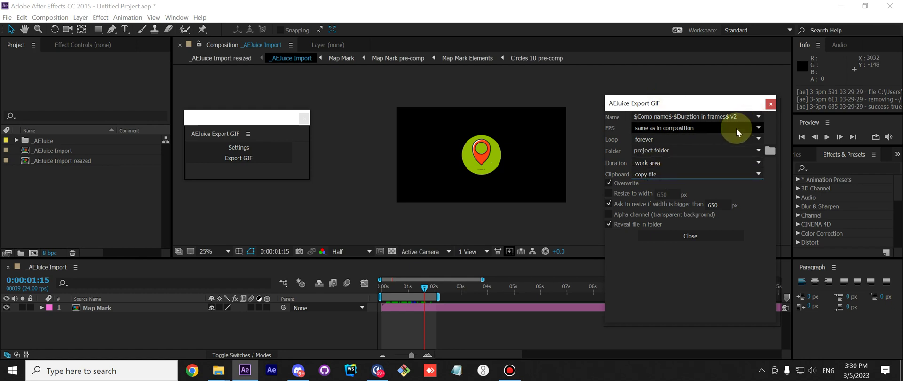
left_click(728, 108)
left_click_drag(728, 108, 696, 88)
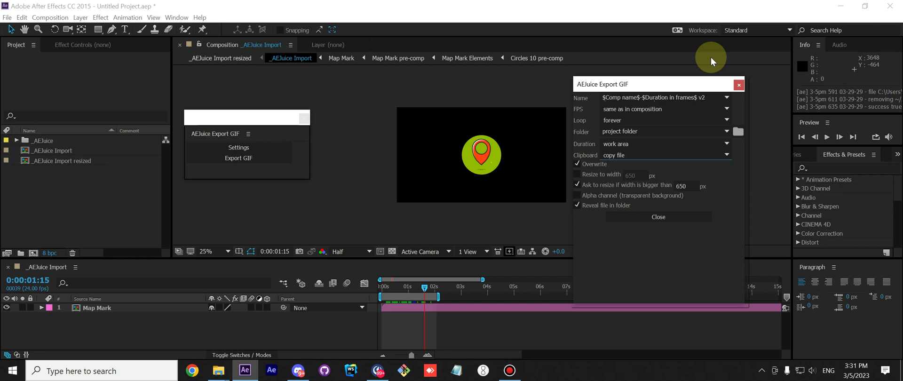
mouse_move(500, 5)
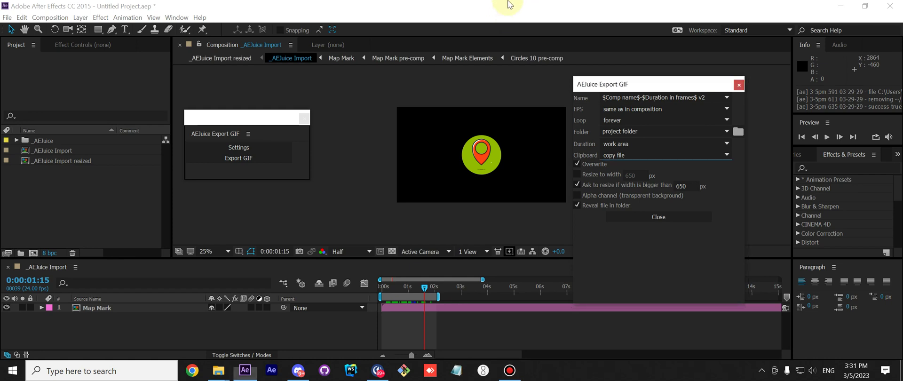
left_click(500, 7)
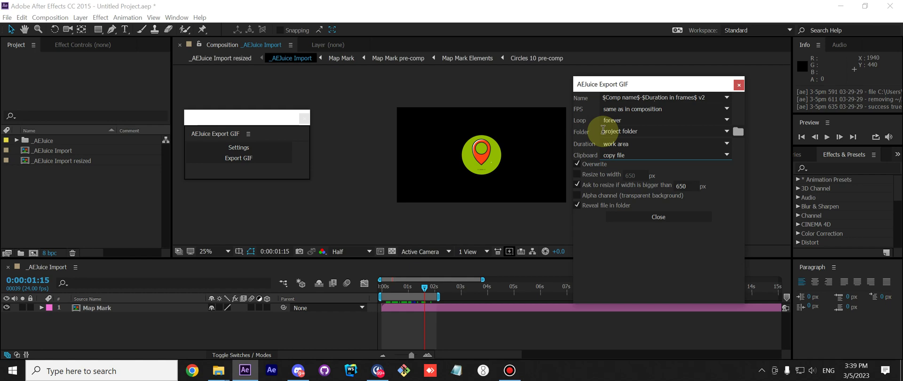
Close the floating Export GIF settings window and dock the AEJuice Export GIF panel into the workspace.
left_click(741, 88)
left_click(244, 370)
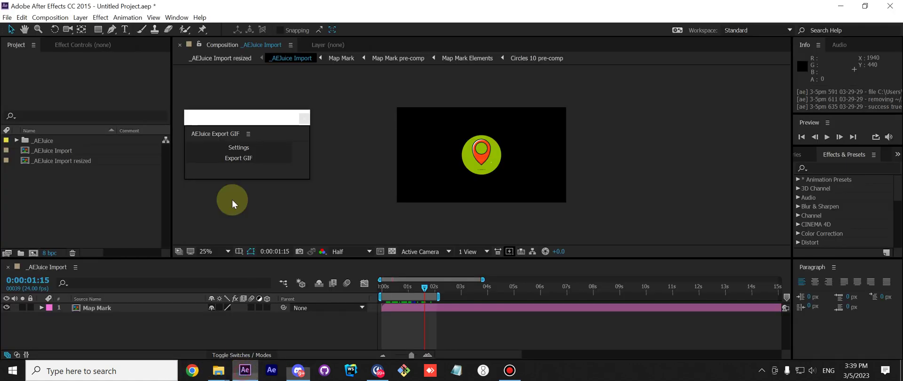
left_click_drag(219, 124, 178, 77)
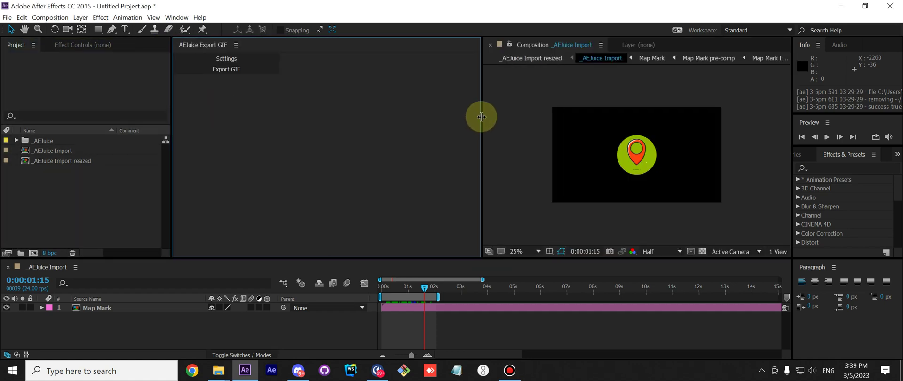
Narrow the docked Export GIF panel to widen the viewer, then export the current composition as a GIF.
left_click_drag(480, 113, 260, 111)
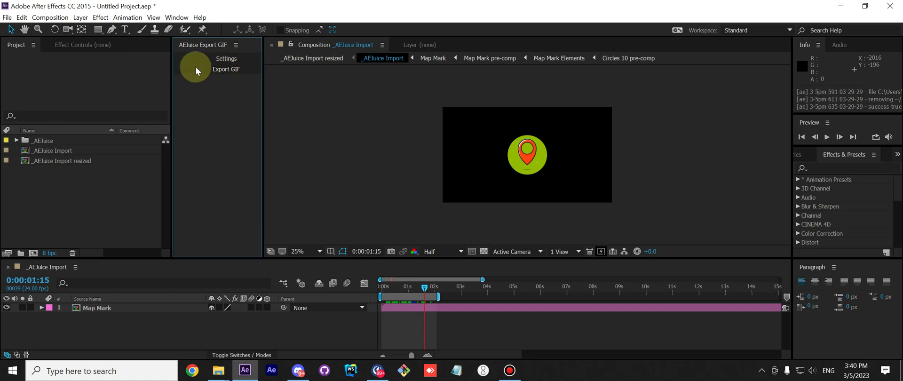
left_click(206, 76)
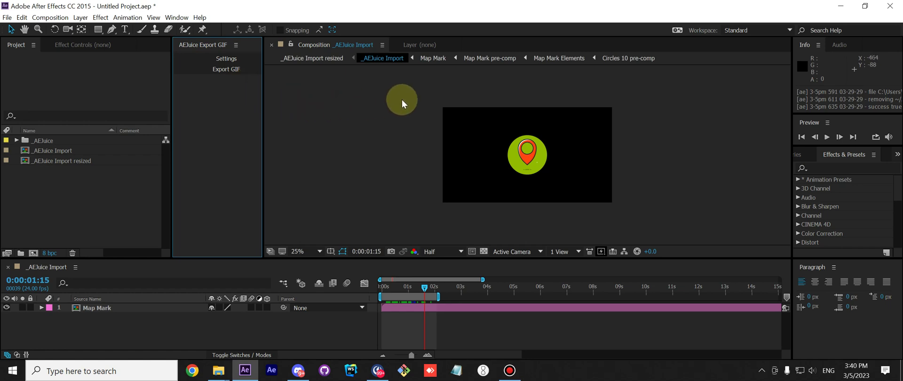
mouse_move(459, 5)
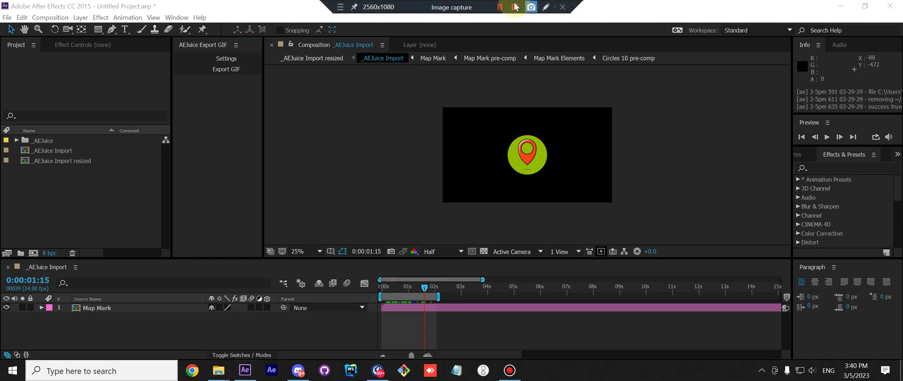